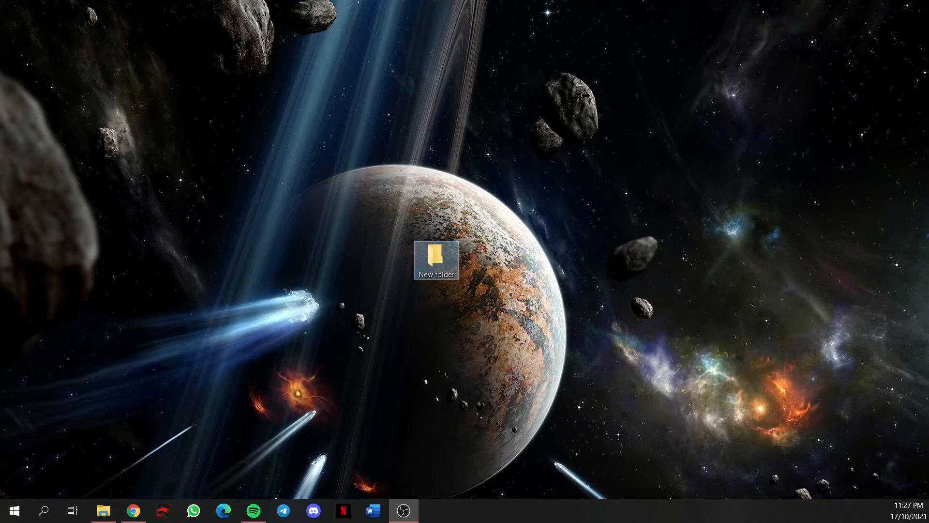
- Open the advanced security settings of the desktop folder named New folder
{"action": "left_click", "coordinate": [418, 318]}
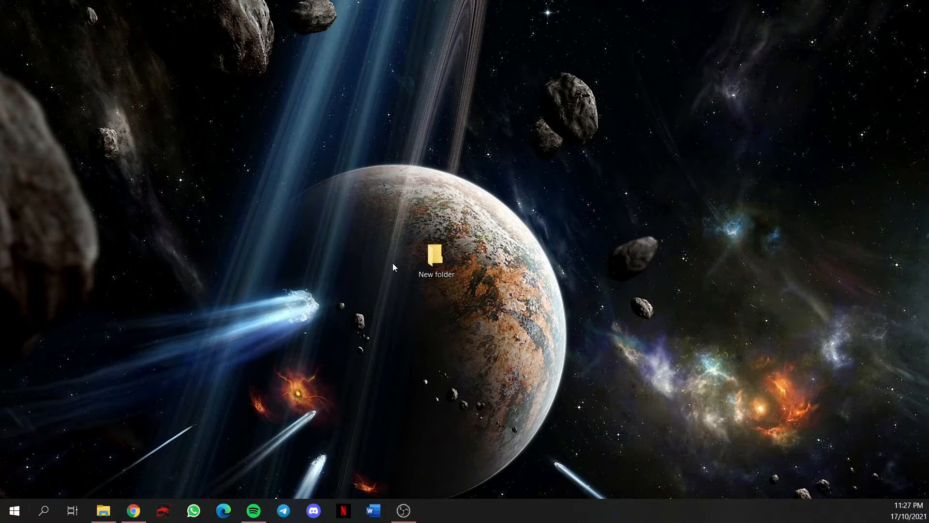
{"action": "right_click", "coordinate": [432, 260]}
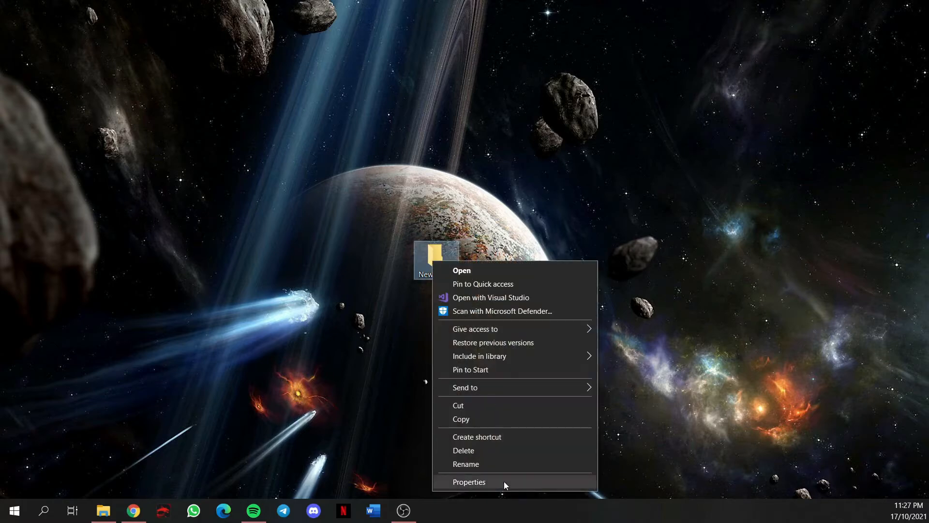
{"action": "left_click", "coordinate": [541, 482]}
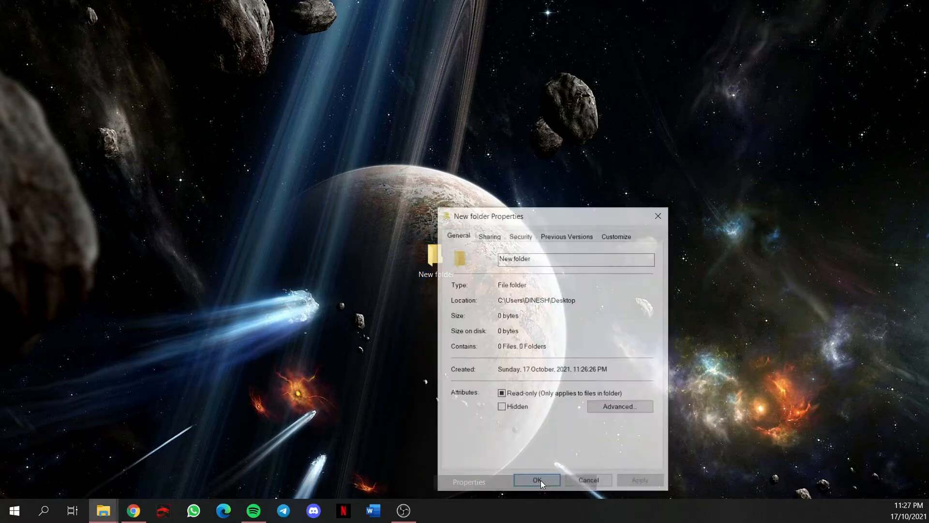
{"action": "left_click", "coordinate": [520, 237]}
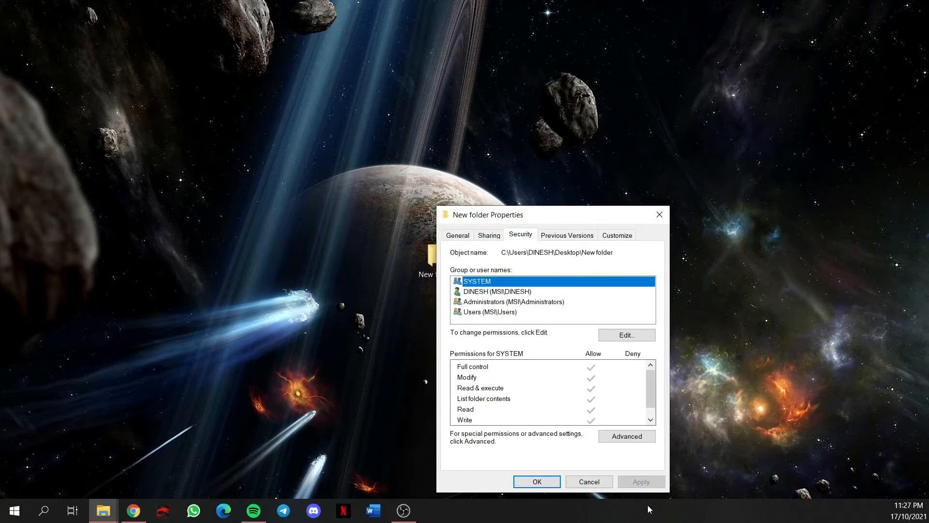
{"action": "left_click", "coordinate": [628, 437]}
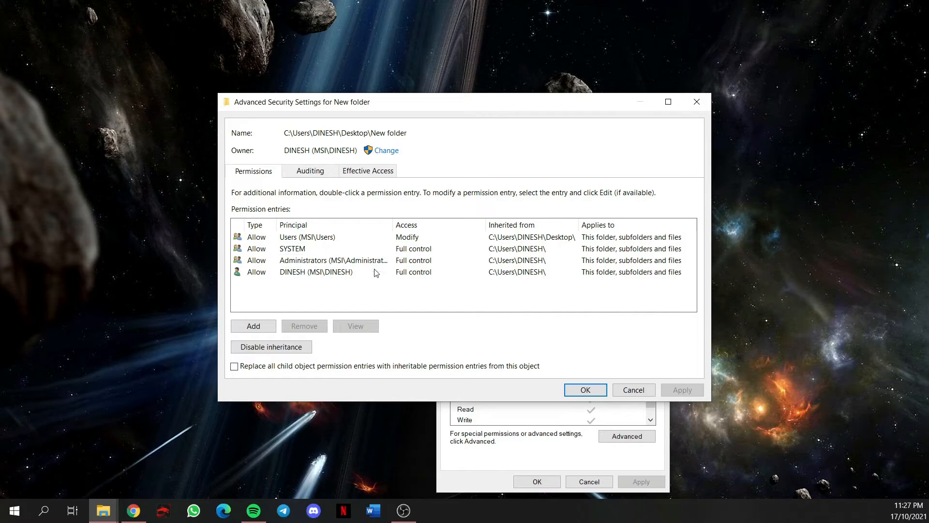
- Examine the basic permissions in the inherited permission entry of the personal user account and close the entry
{"action": "left_click", "coordinate": [339, 253]}
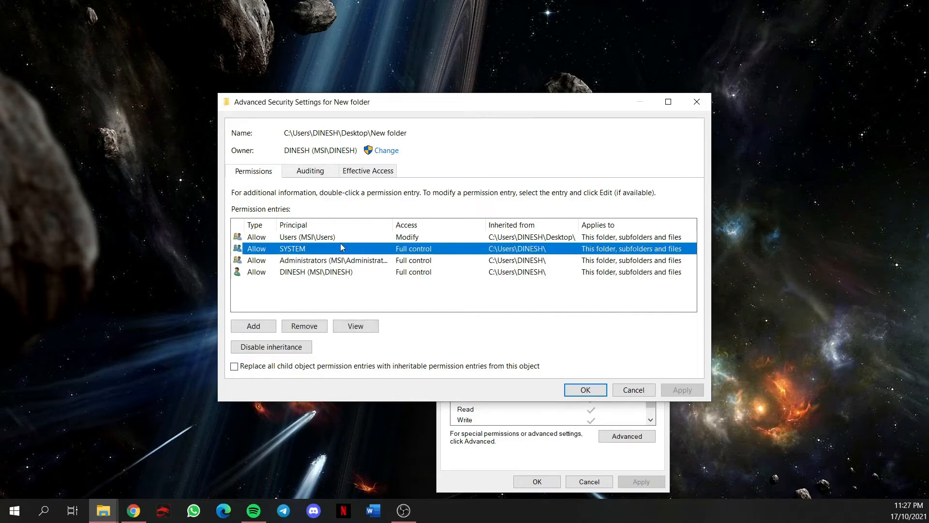
{"action": "double_click", "coordinate": [401, 274]}
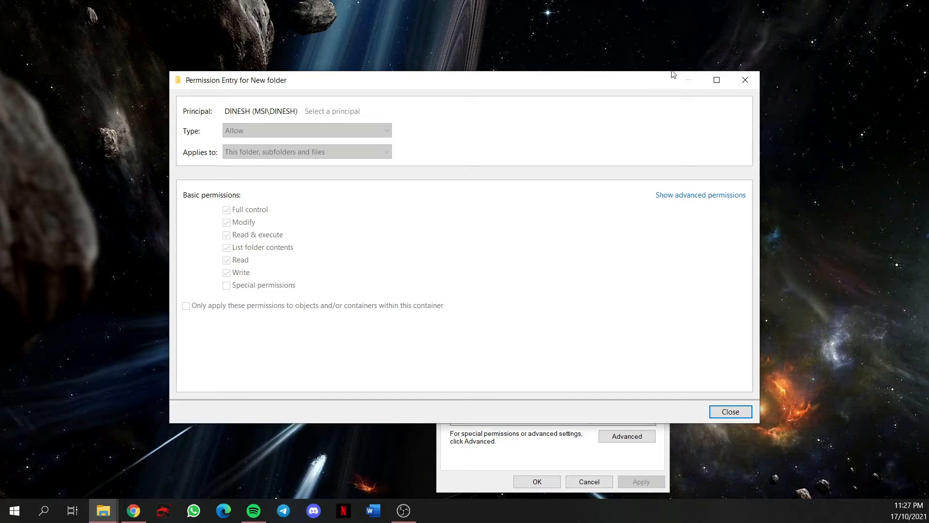
{"action": "left_click", "coordinate": [744, 81]}
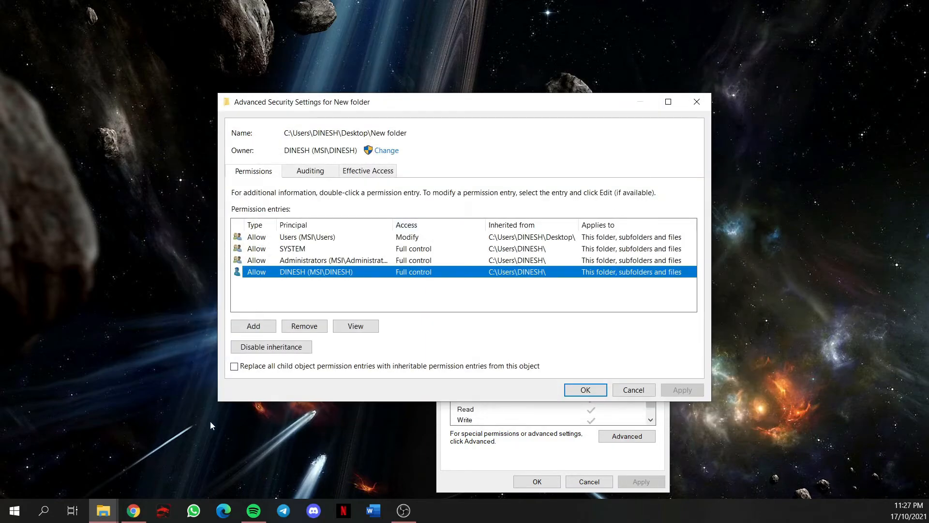
- Disable inheritance on New folder and remove all inherited permissions from it
{"action": "left_click", "coordinate": [286, 347]}
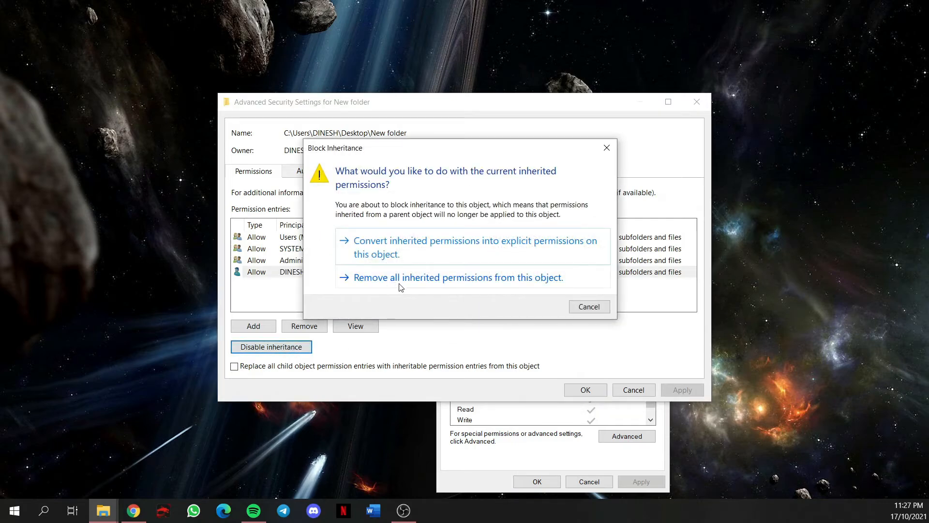
{"action": "left_click", "coordinate": [496, 277]}
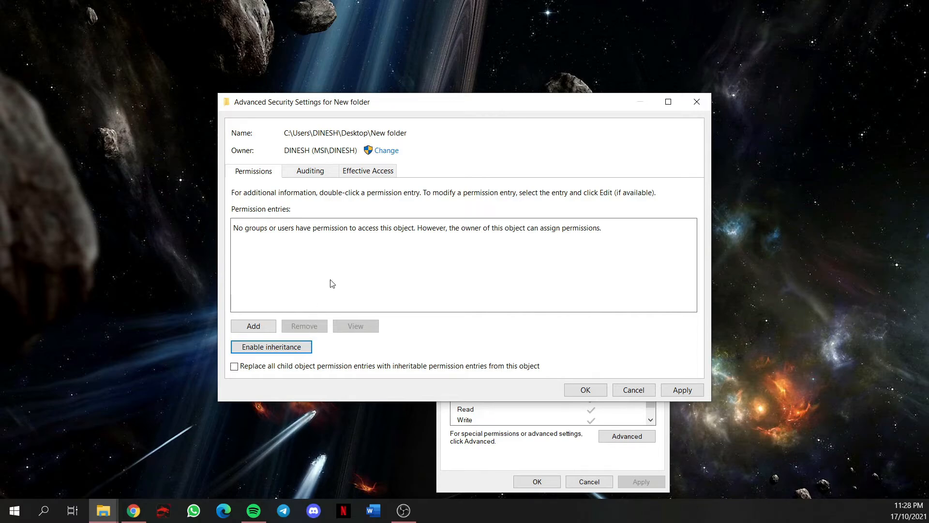
- Add a permission entry for New folder and choose the checked personal user account as its principal
{"action": "left_click", "coordinate": [271, 330]}
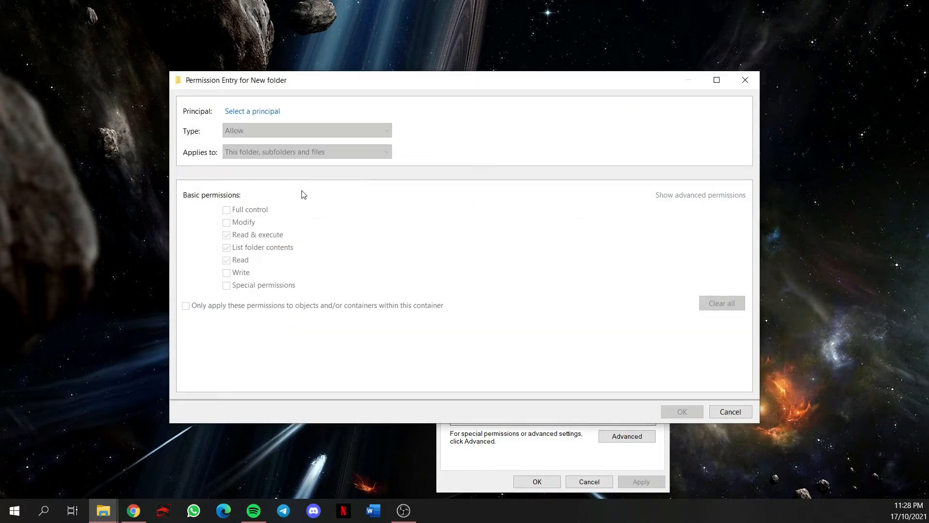
{"action": "left_click", "coordinate": [260, 115]}
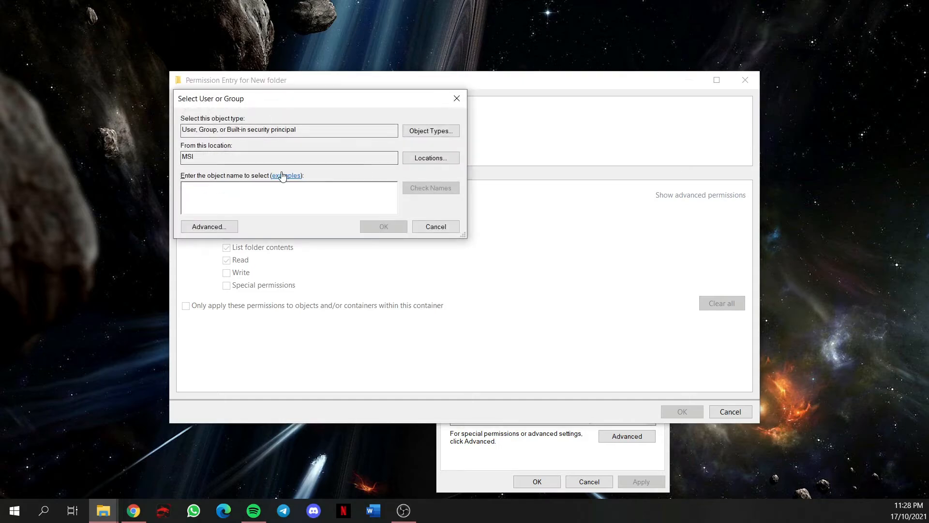
{"action": "type", "text": "DINESH"}
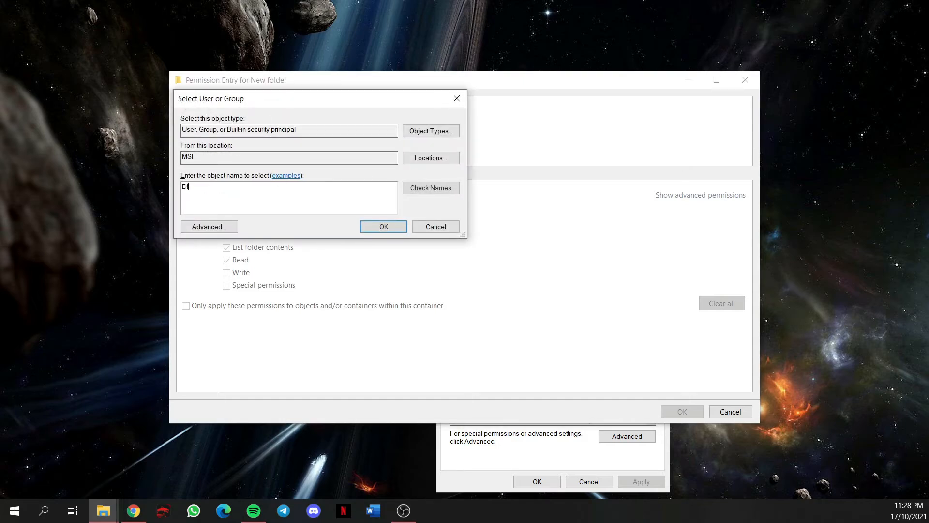
{"action": "left_click", "coordinate": [431, 190]}
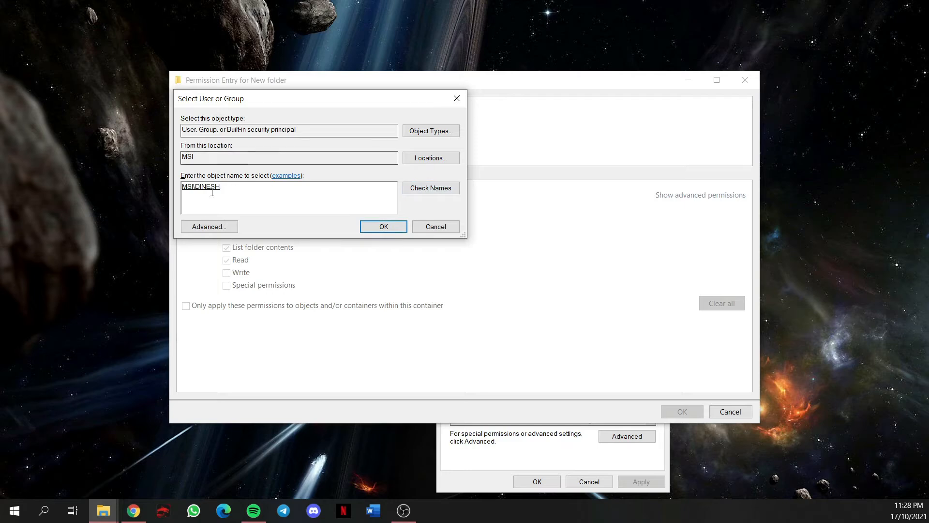
{"action": "left_click", "coordinate": [397, 228]}
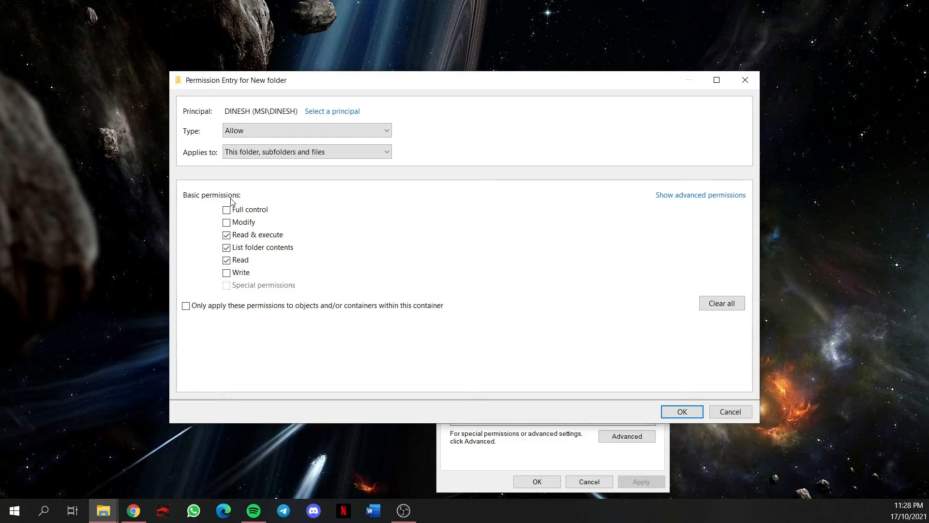
- Grant the entry Full control, show its advanced permissions, and apply them only to objects and/or containers within this container
{"action": "left_click", "coordinate": [250, 213]}
{"action": "left_click", "coordinate": [709, 198]}
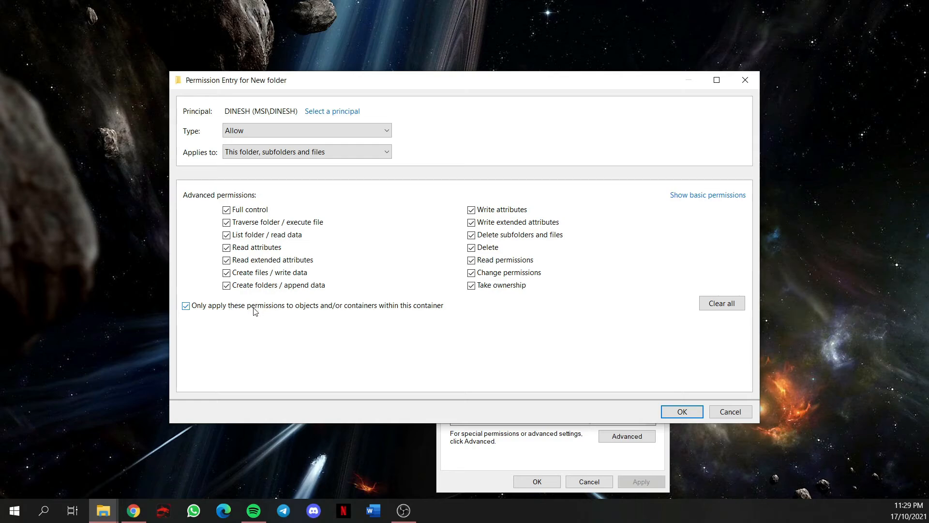
{"action": "left_click", "coordinate": [682, 411]}
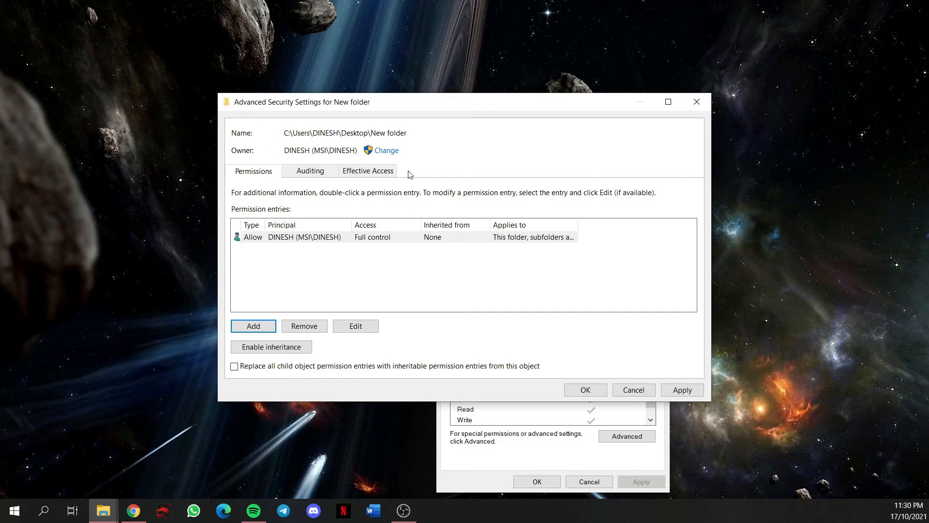
- Save the permission changes and change the folder's owner to the checked Administrator account
{"action": "left_click", "coordinate": [383, 150]}
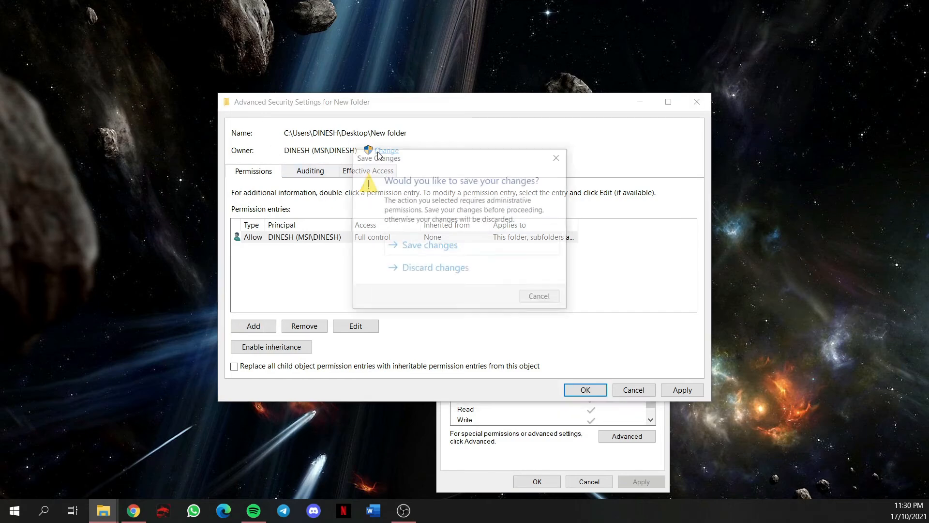
{"action": "left_click", "coordinate": [451, 244]}
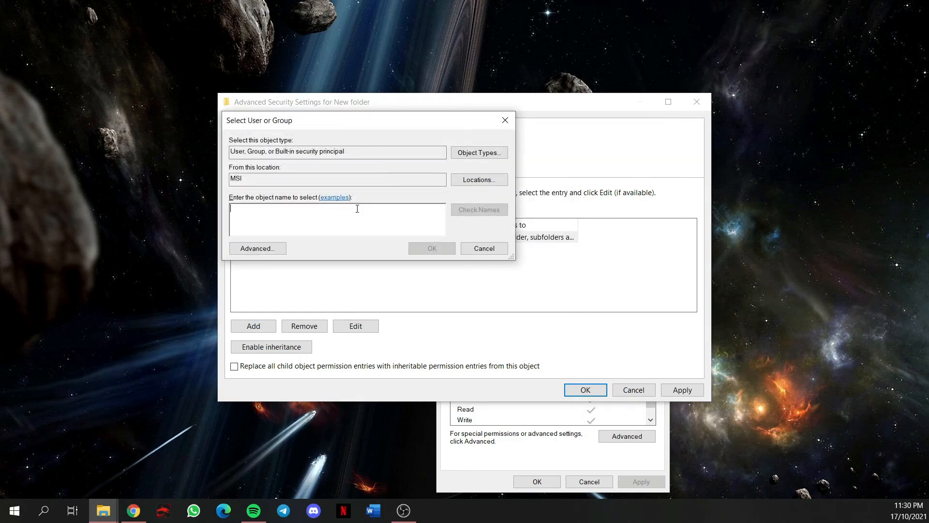
{"action": "type", "text": "Admin"}
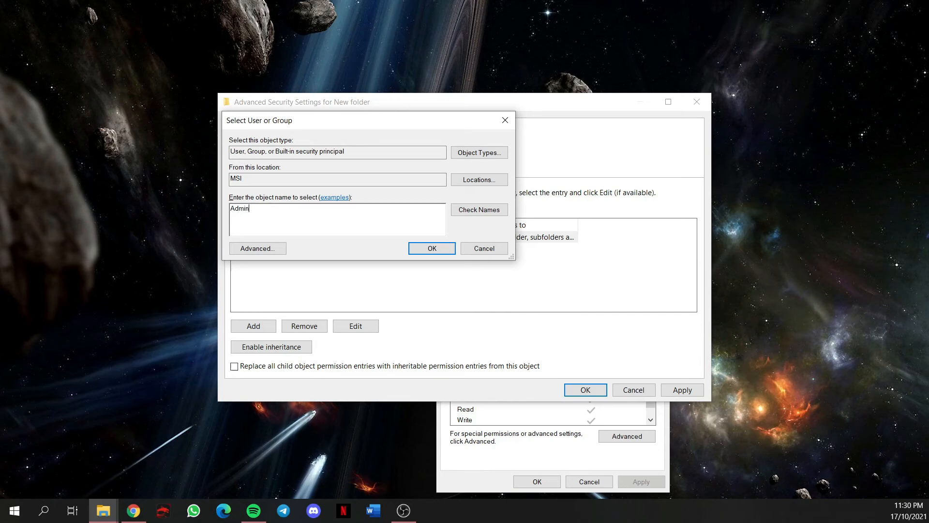
{"action": "type", "text": "istrator"}
{"action": "left_click", "coordinate": [489, 214]}
{"action": "left_click", "coordinate": [432, 248]}
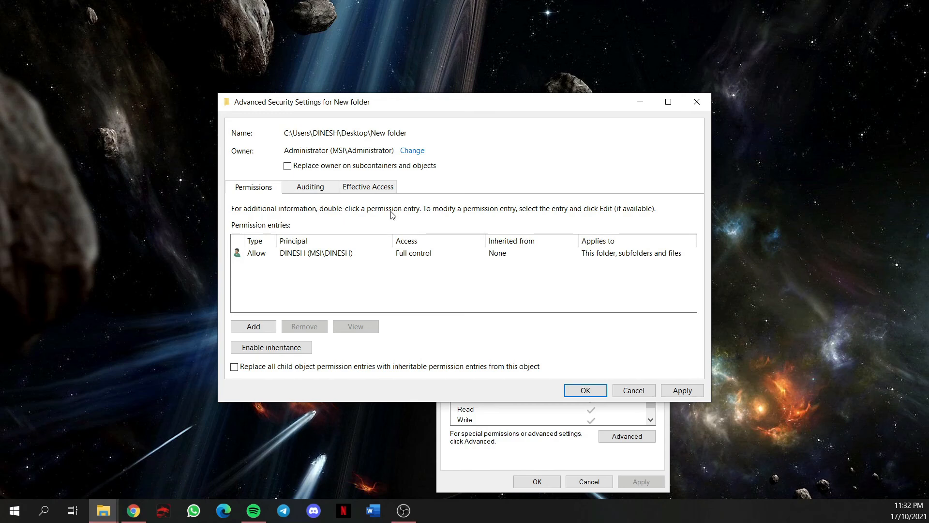
- Switch the user account's permission entry type to Deny, set it back to Allow, and confirm the entry
{"action": "left_click", "coordinate": [349, 256]}
{"action": "double_click", "coordinate": [350, 254]}
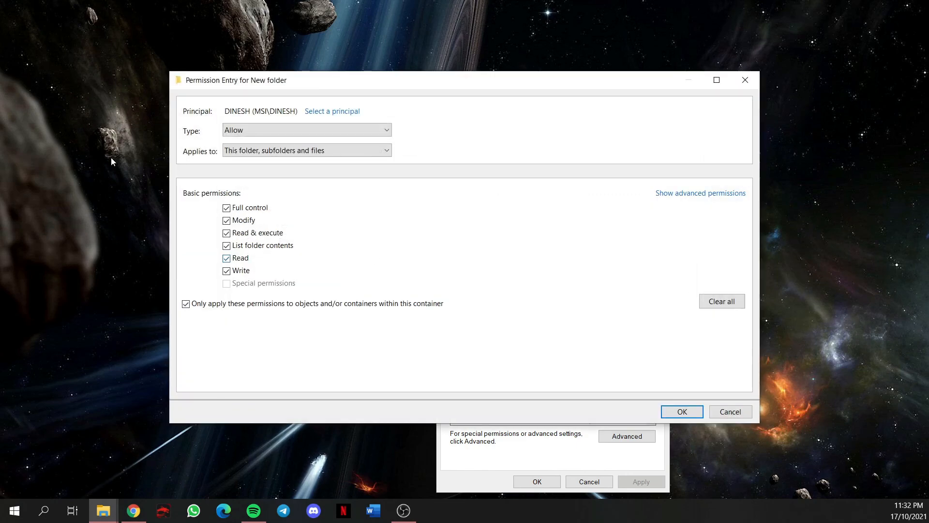
{"action": "left_click", "coordinate": [273, 133]}
{"action": "left_click", "coordinate": [266, 150]}
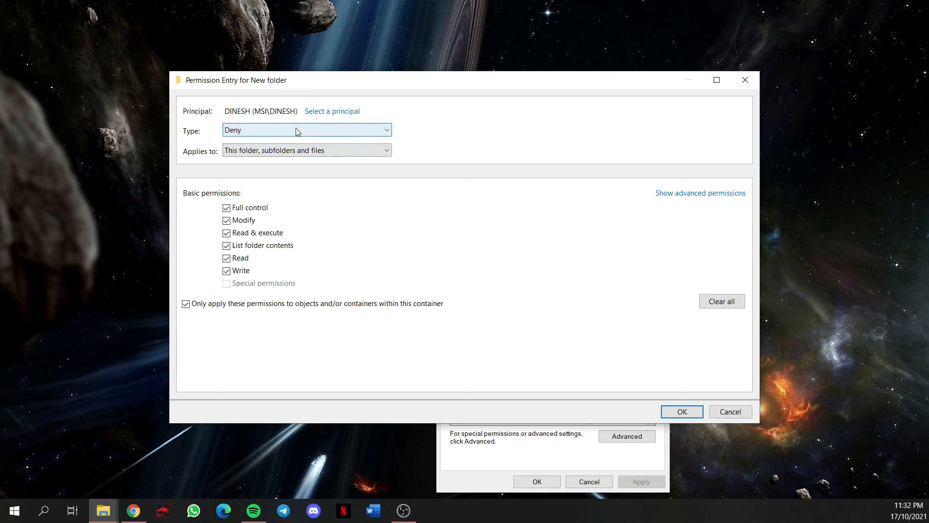
{"action": "left_click", "coordinate": [300, 130]}
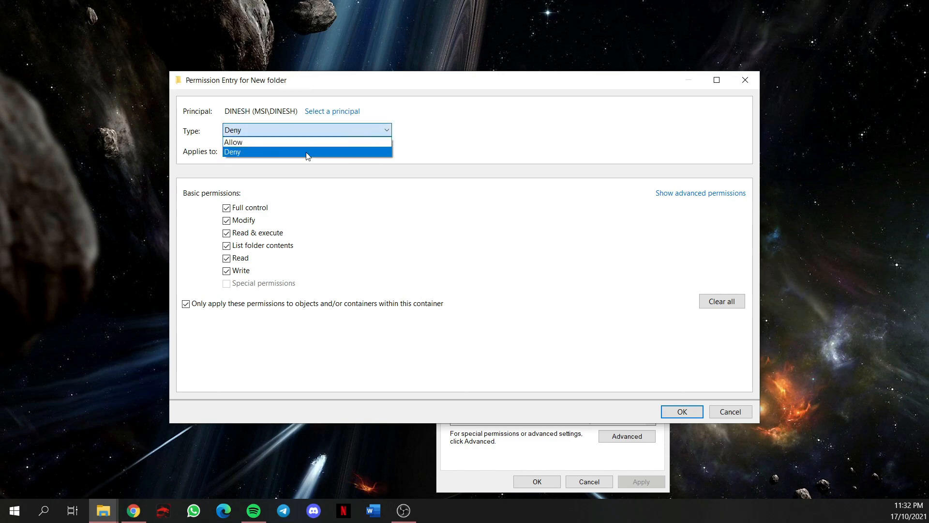
{"action": "left_click", "coordinate": [306, 140]}
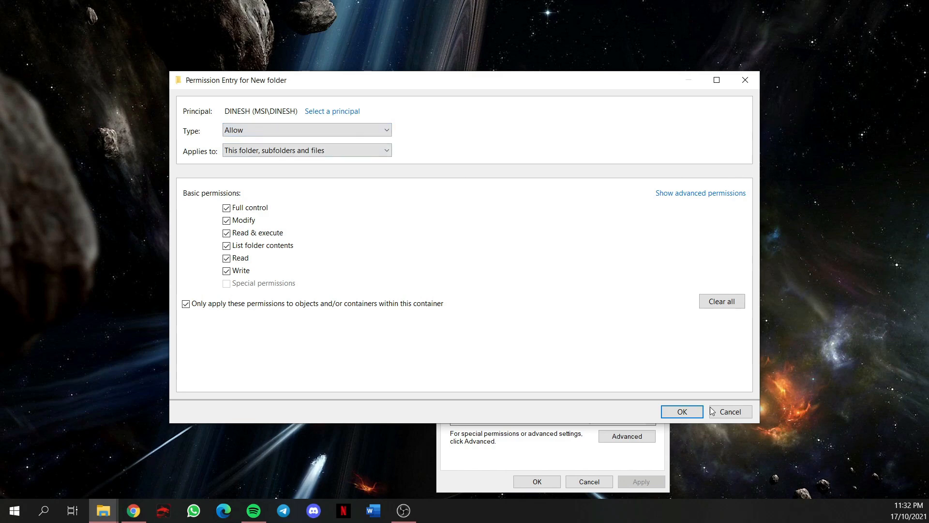
{"action": "left_click", "coordinate": [682, 412]}
{"action": "left_click", "coordinate": [430, 304]}
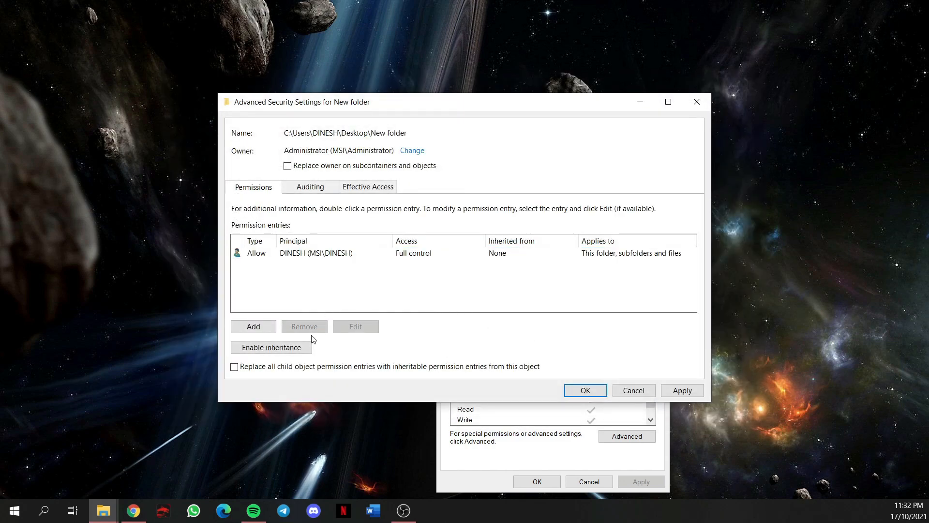